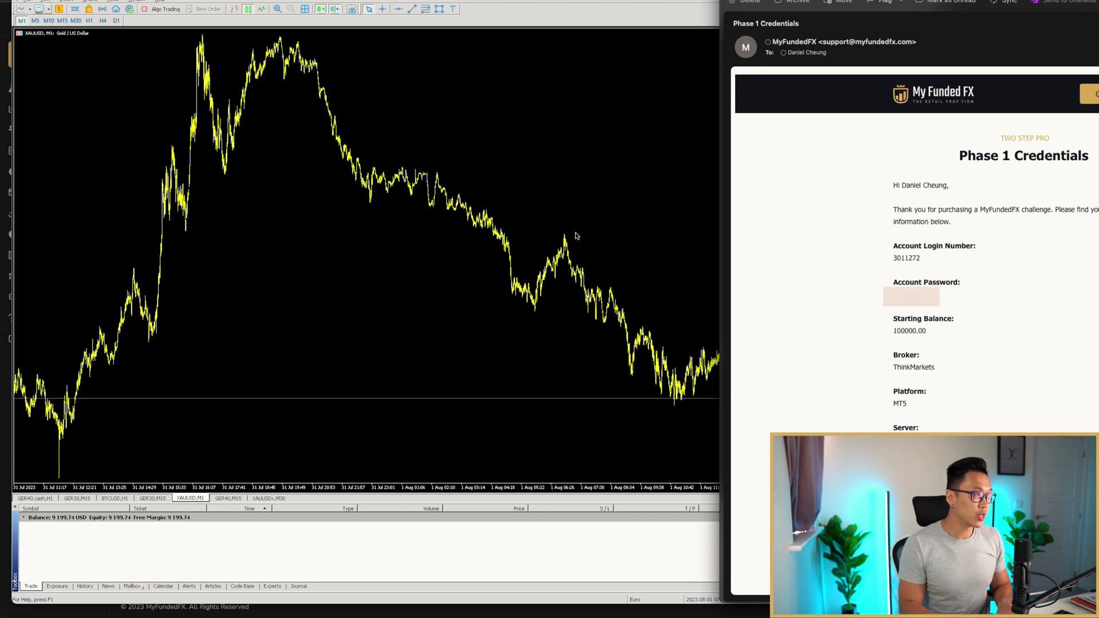
- Start a new account and choose broker TF Global Markets (Aust) Pty Ltd, found by searching 'think'
left_click(527, 210)
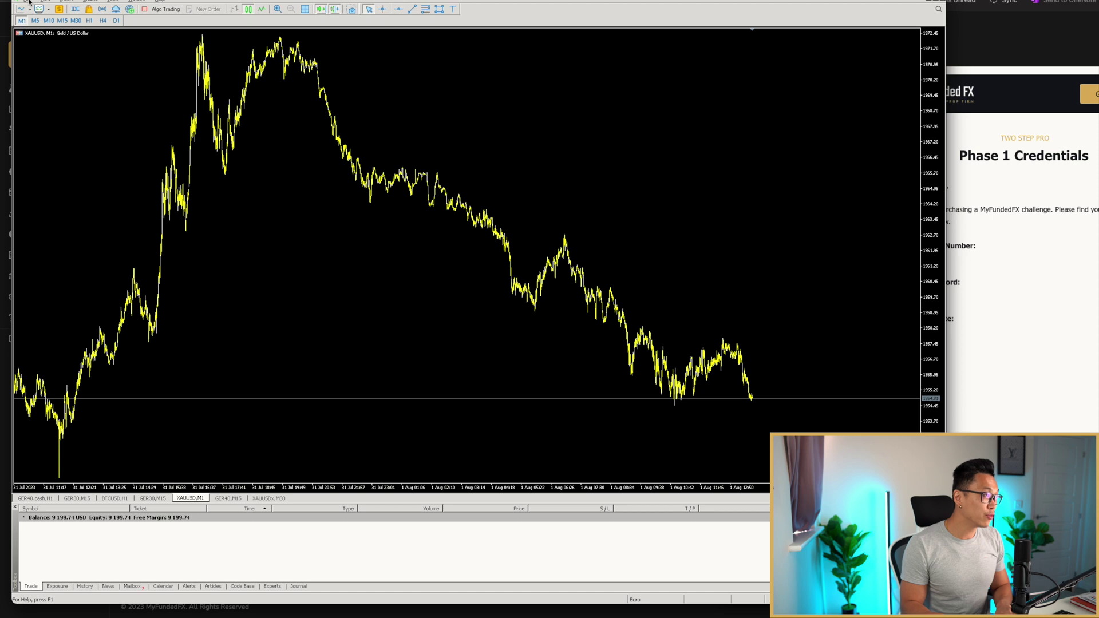
left_click(29, 2)
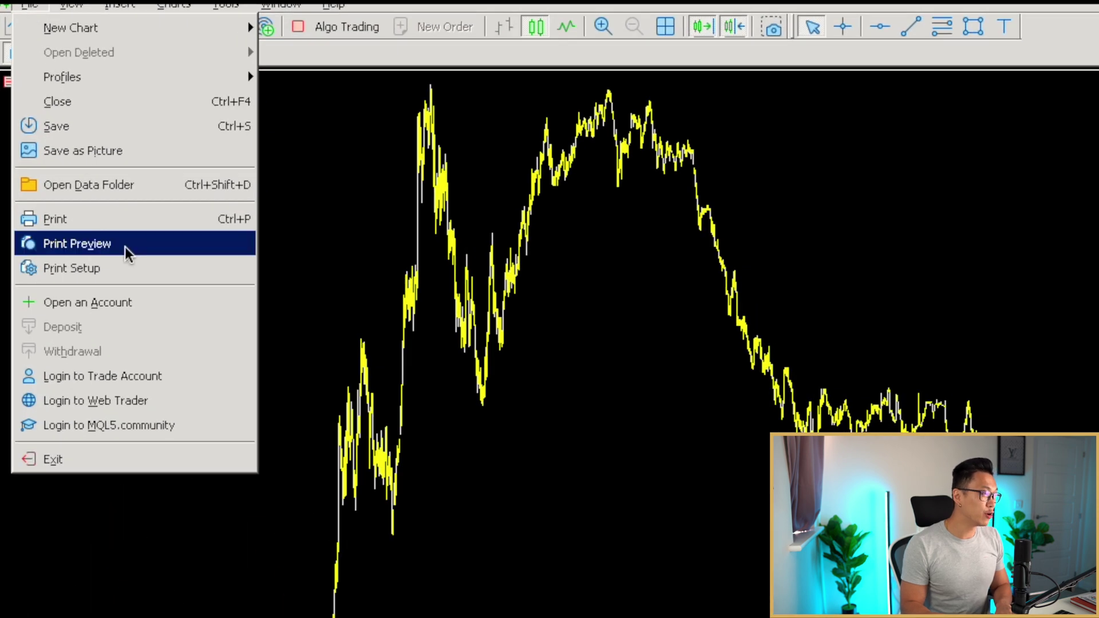
left_click(139, 302)
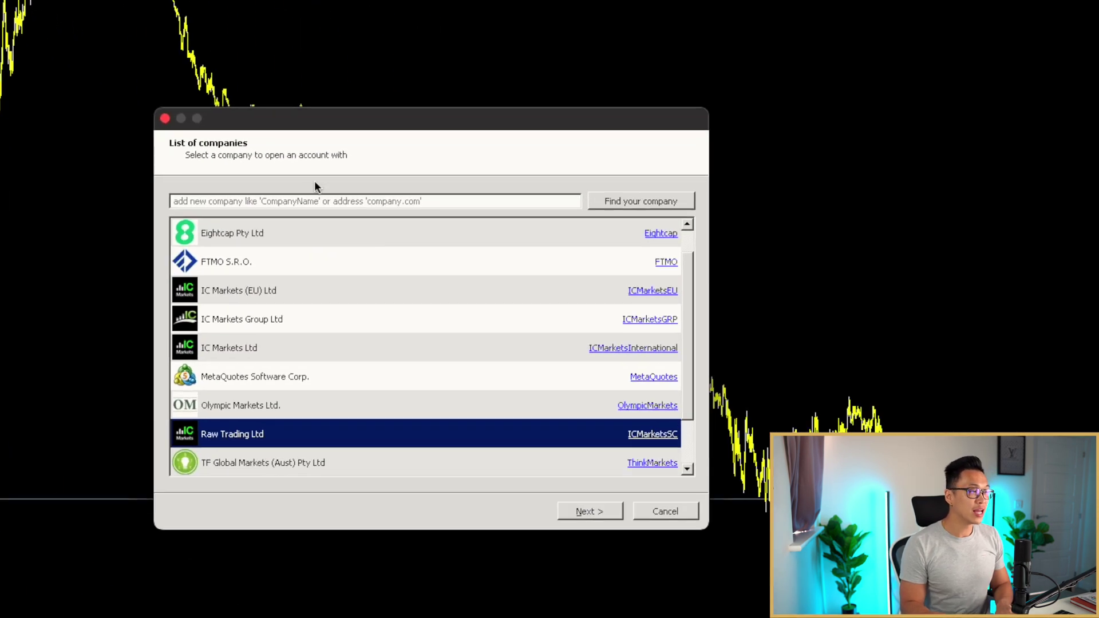
left_click(494, 299)
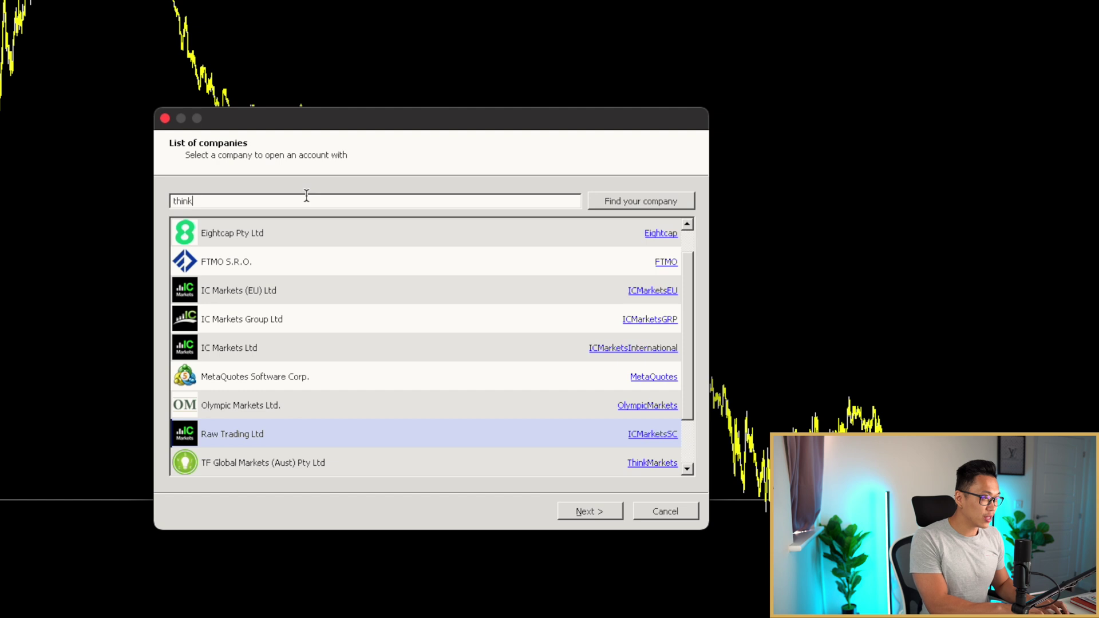
key("Return")
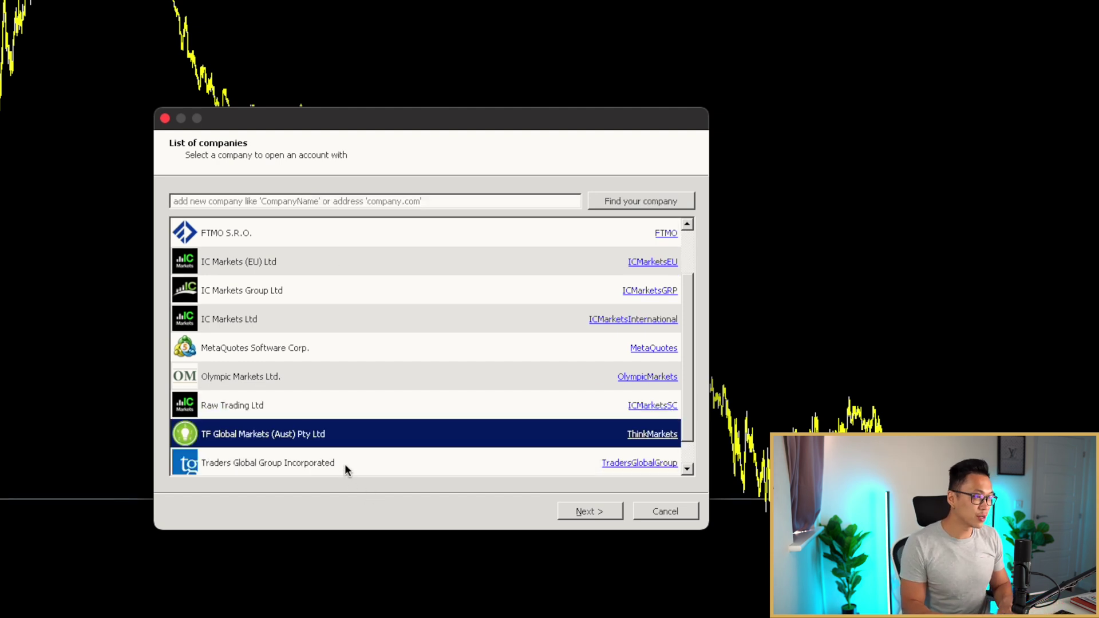
left_click(583, 516)
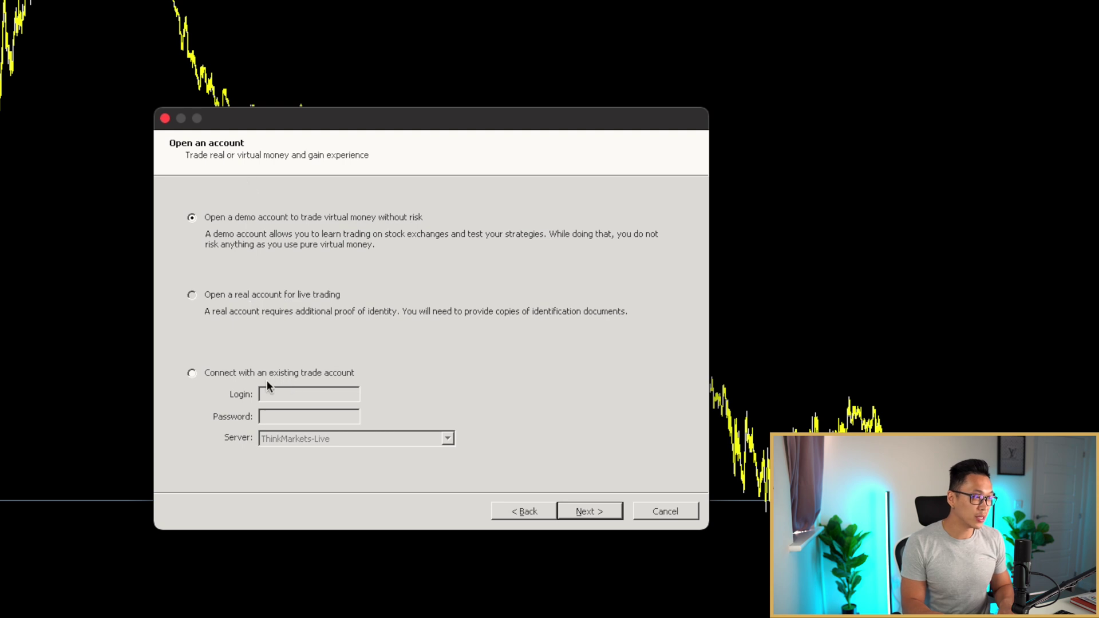
- Connect the existing trade account with the pasted login and password on server ThinkMarkets-Demo
left_click(268, 375)
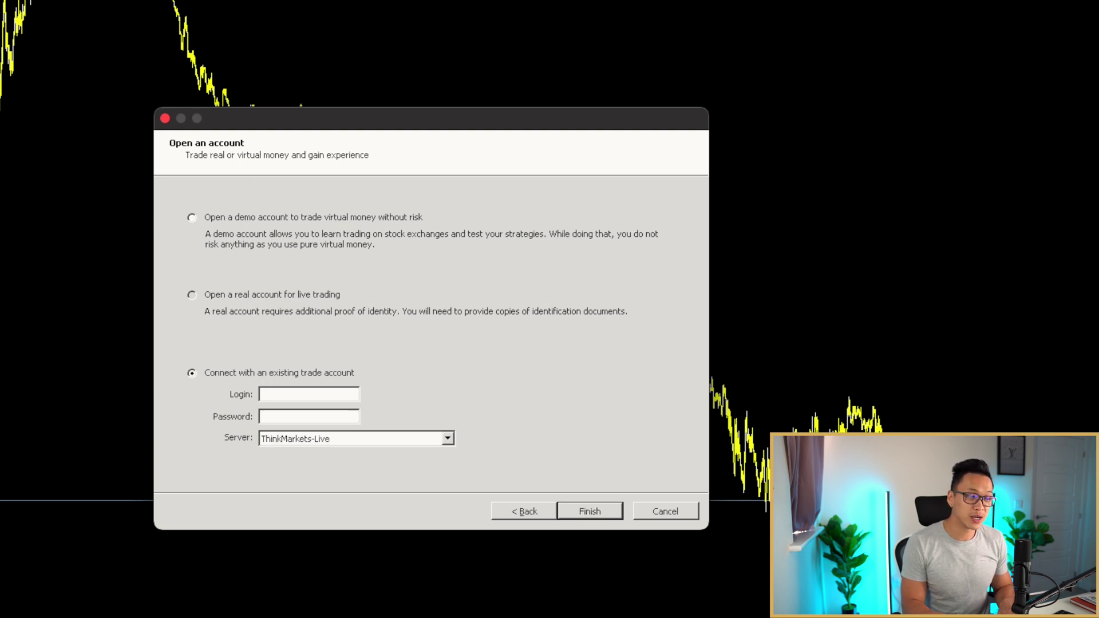
key("super+Tab")
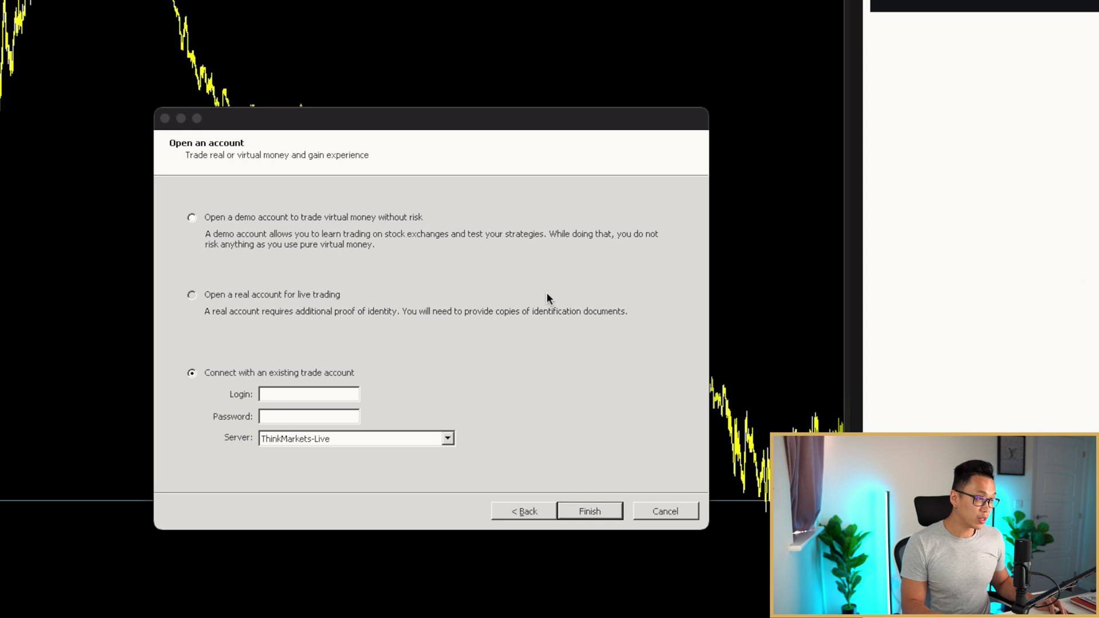
left_click(287, 394)
type("3011272")
key("super+Tab")
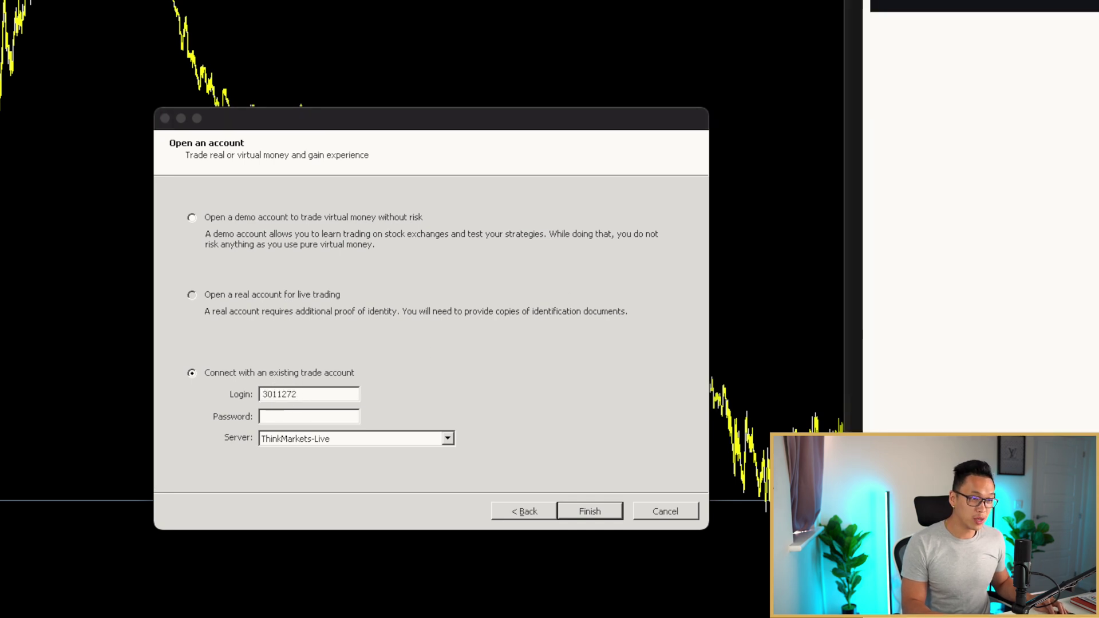
left_click(286, 418)
key("super+v")
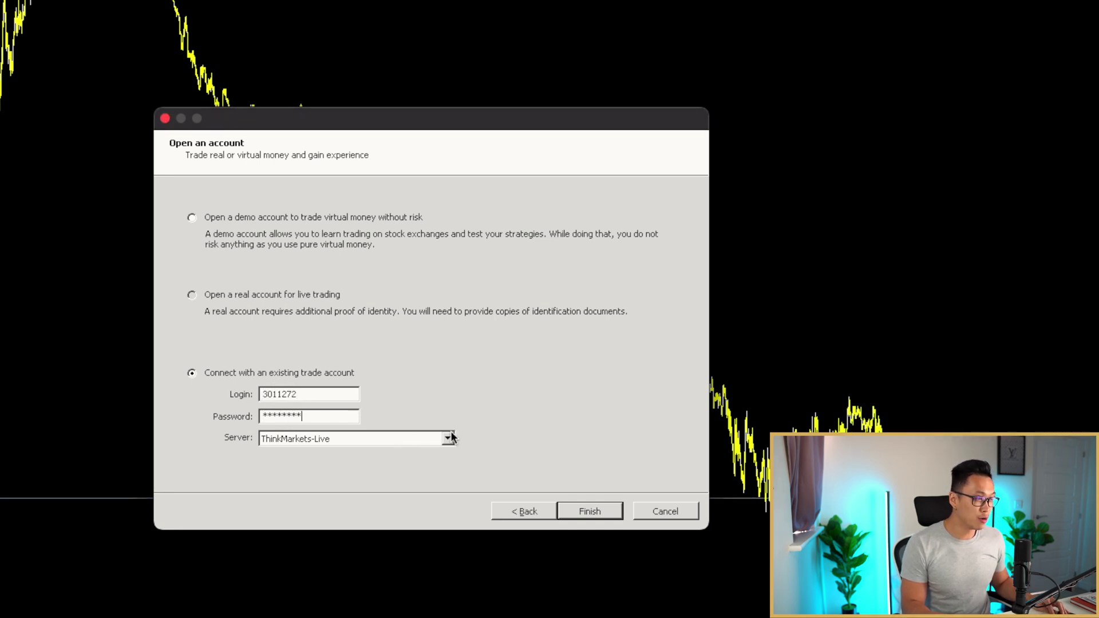
left_click(448, 439)
left_click(412, 464)
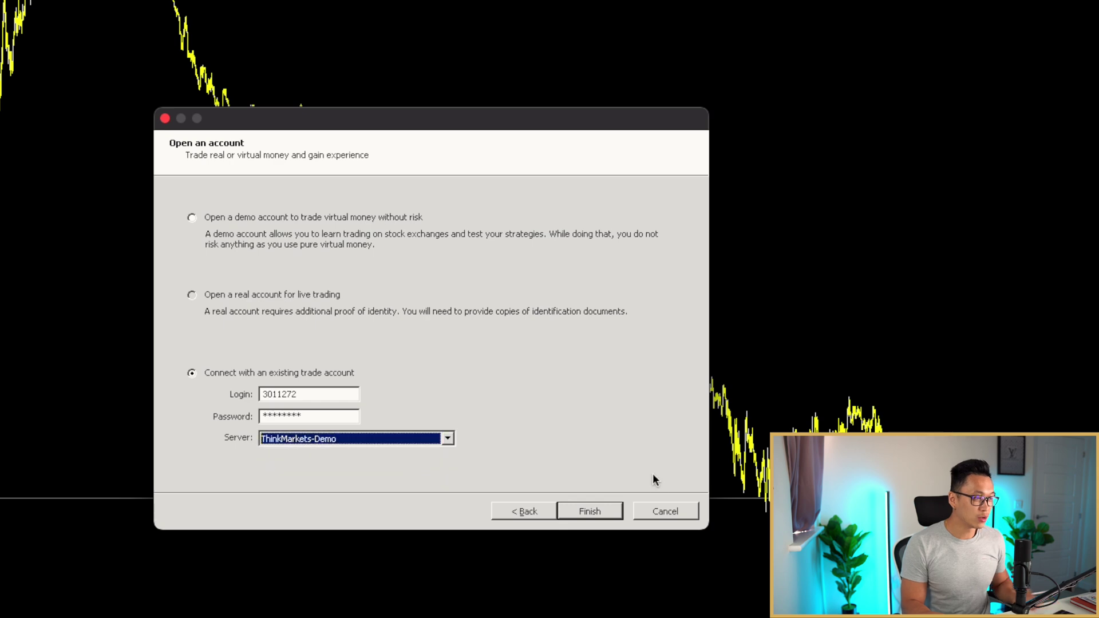
left_click(592, 513)
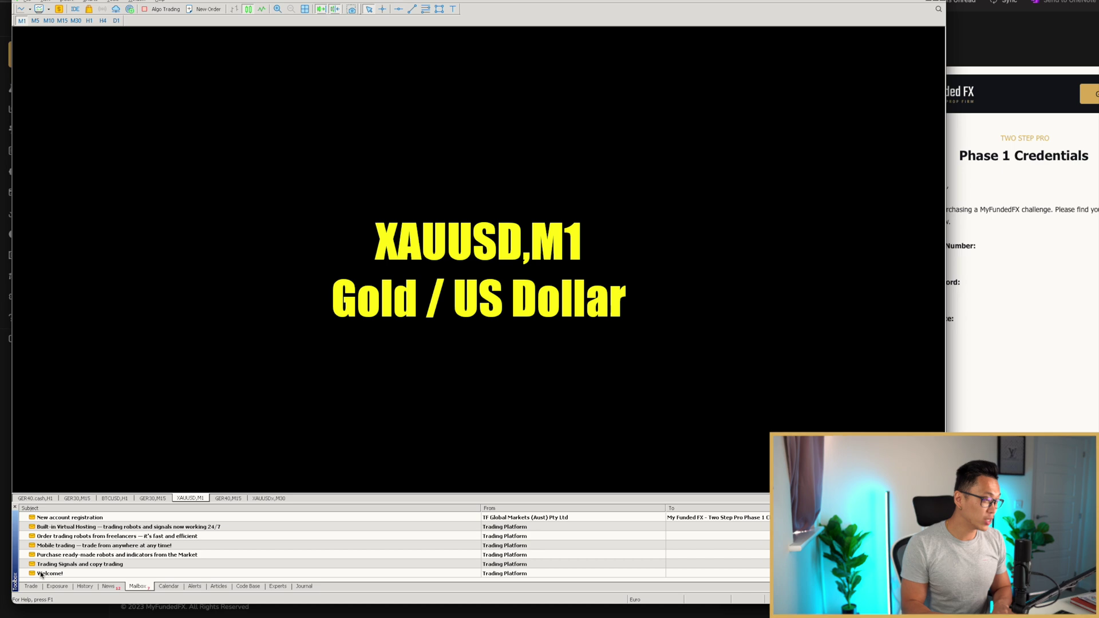
- Verify the 100 000.00 USD balance and the journal's hedging-mode trading-enabled entry
left_click(31, 590)
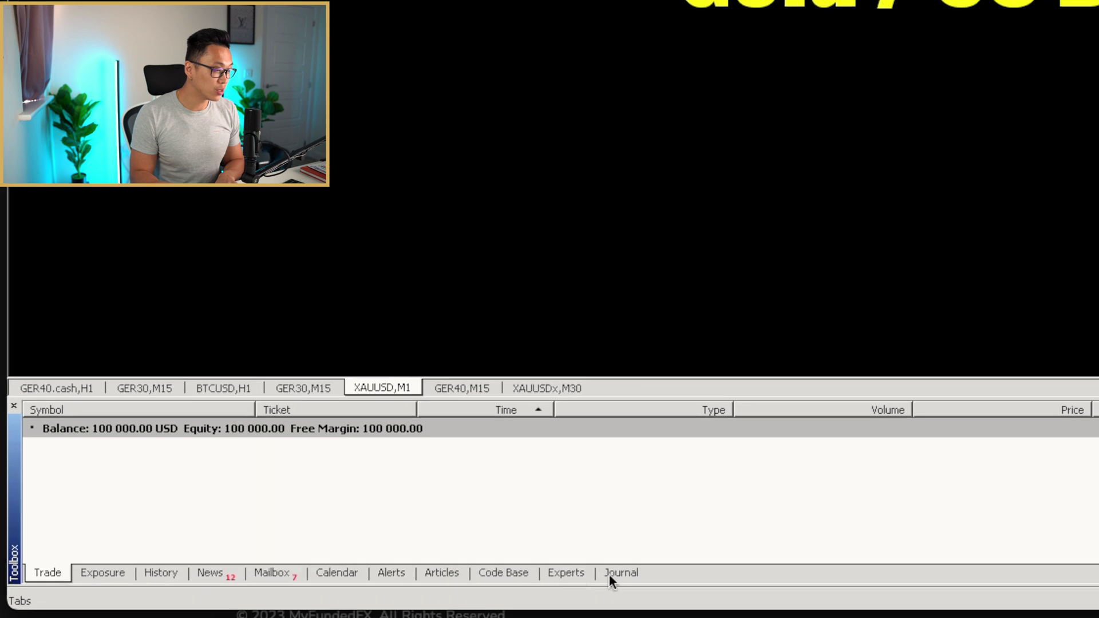
left_click(610, 573)
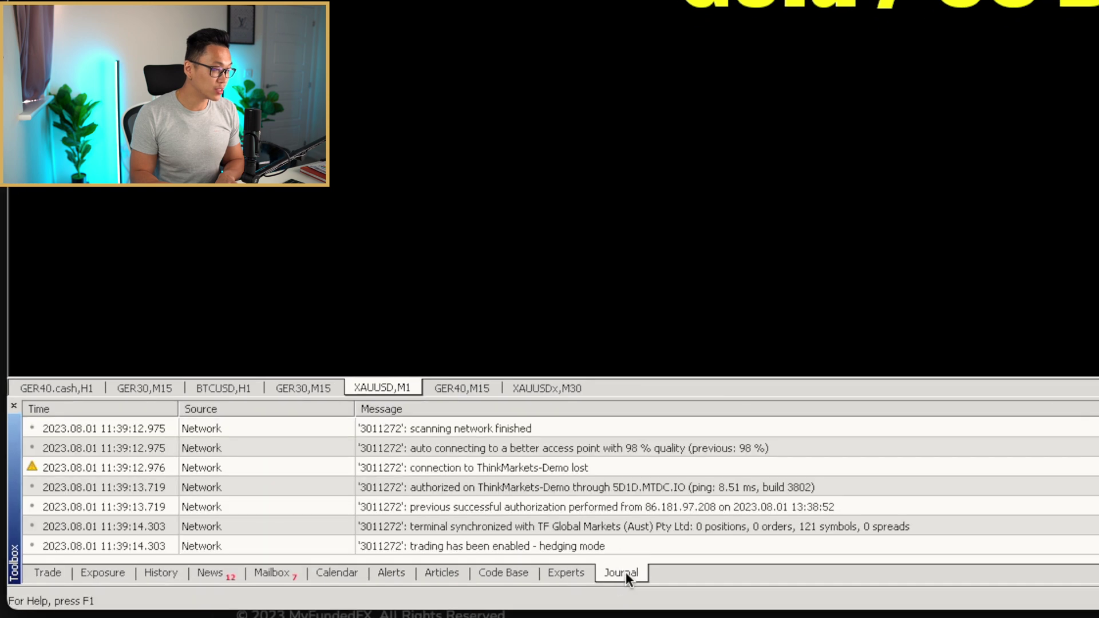
left_click(54, 572)
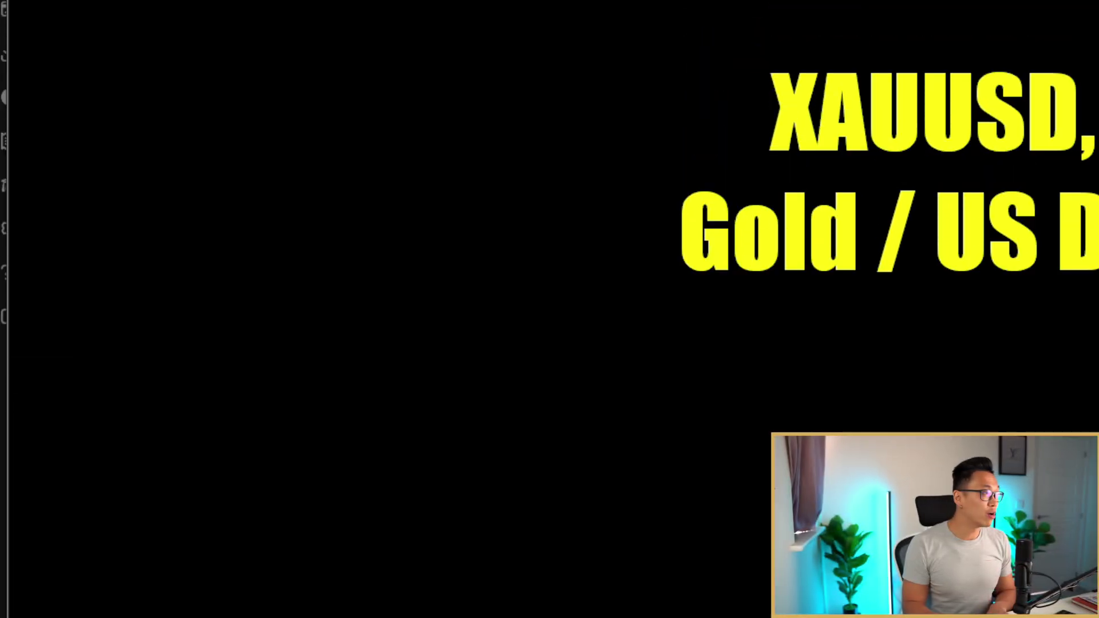
- Bring up the Symbols window from the View menu
left_click(73, 10)
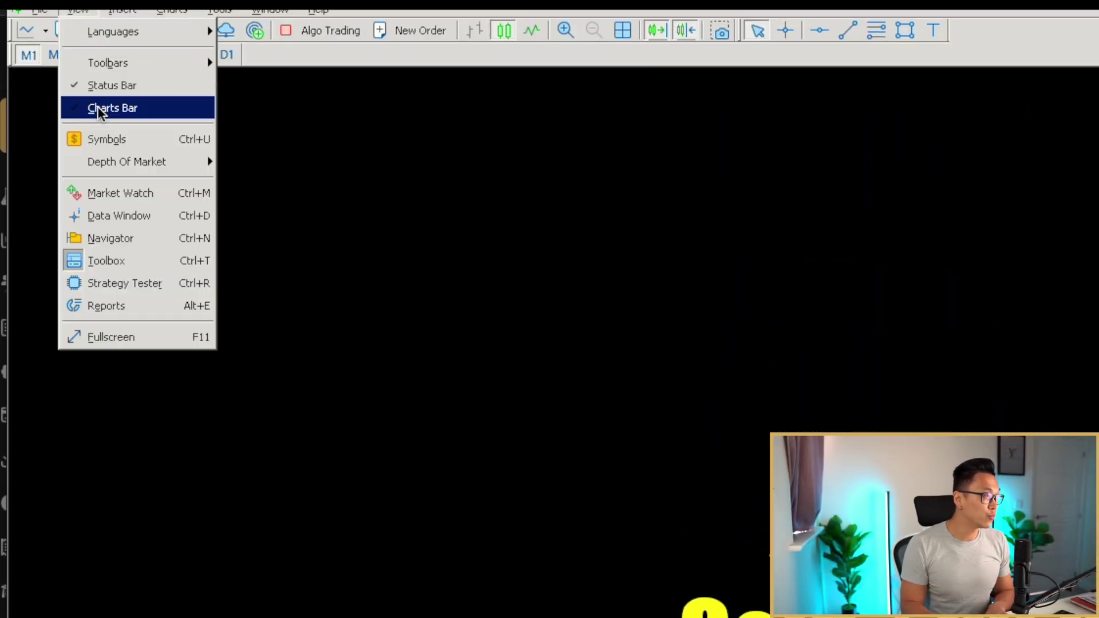
left_click(95, 139)
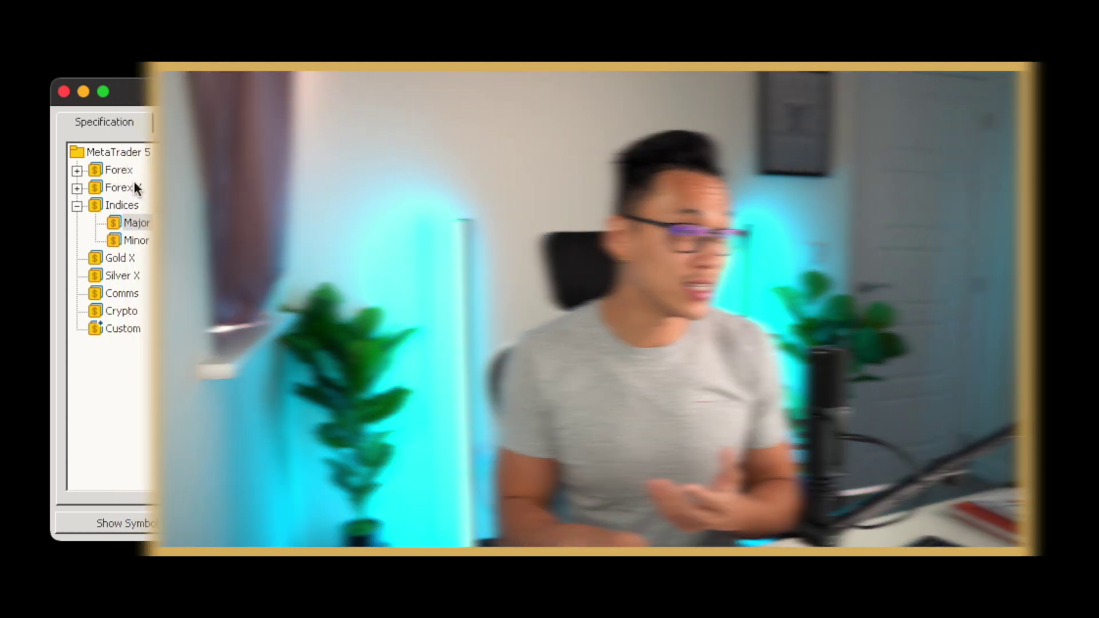
- Inspect the GER40 German DAX 40 specification under Indices > Major, then close Symbols
left_click(122, 205)
double_click(122, 205)
double_click(121, 205)
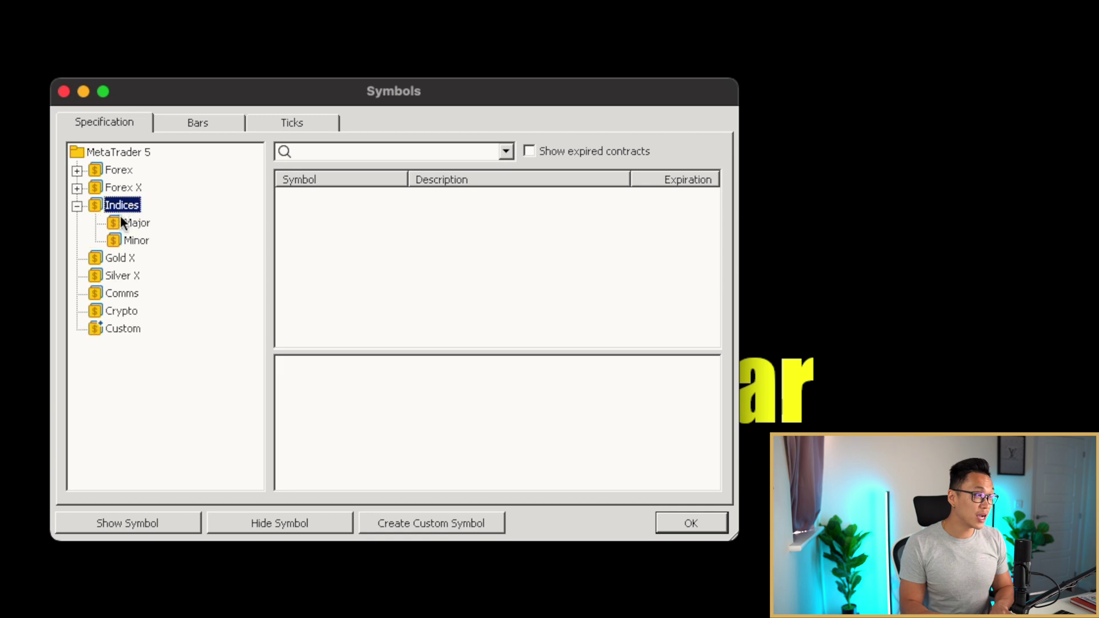
left_click(136, 223)
scroll(350, 221, "down", 1)
scroll(347, 229, "up", 1)
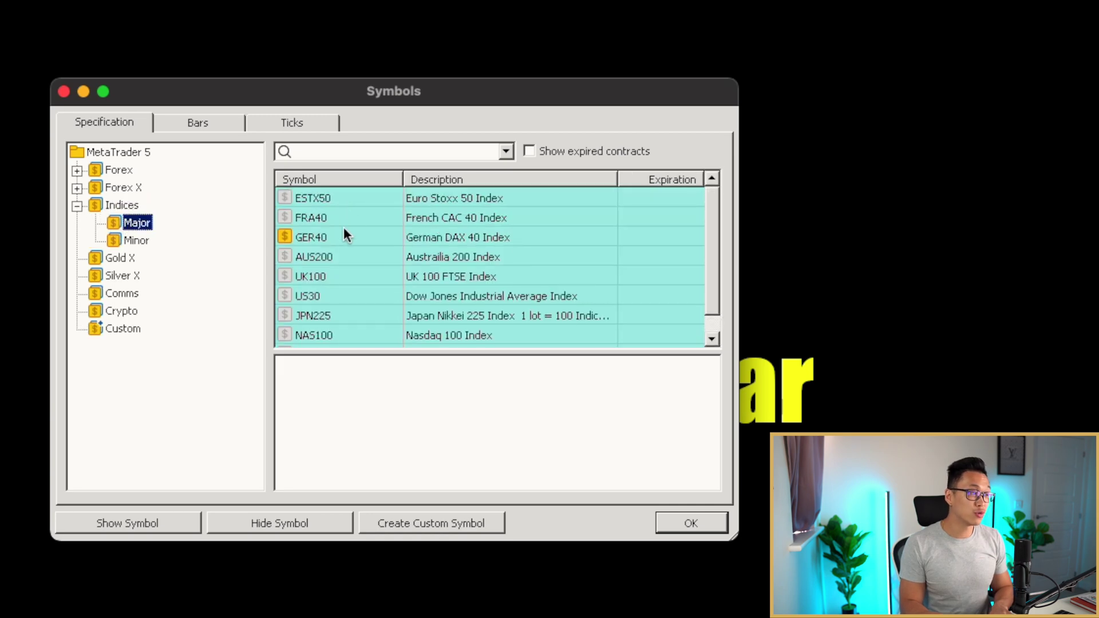
left_click(342, 237)
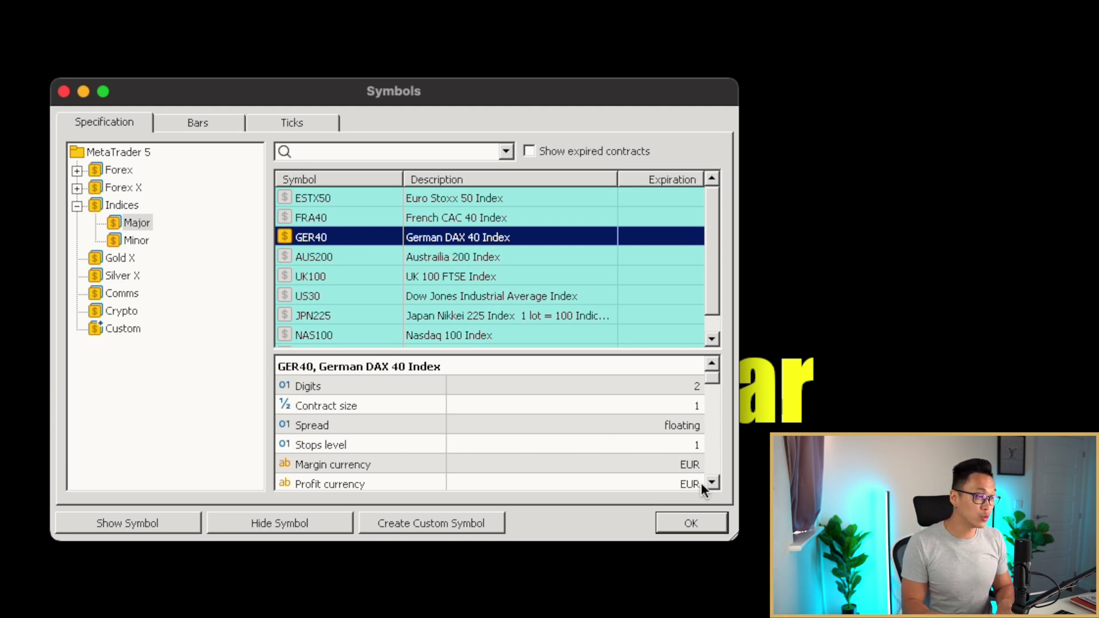
left_click(665, 521)
- Replace the gold chart with EURCHFx from Market Watch, zoom to individual candles, then close Market Watch
left_click(71, 3)
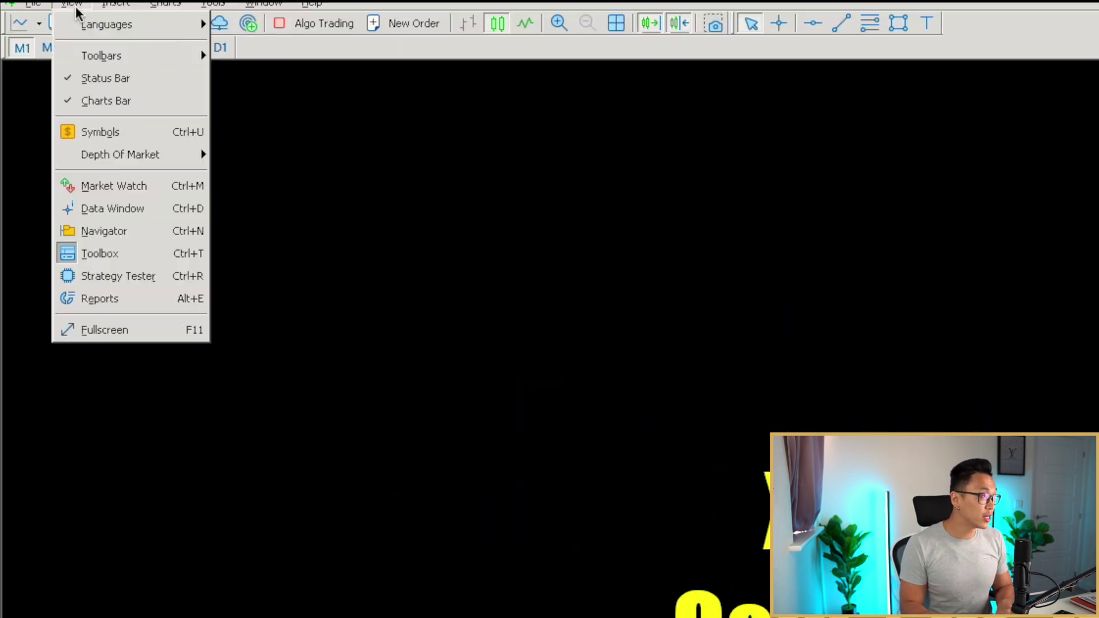
left_click(115, 187)
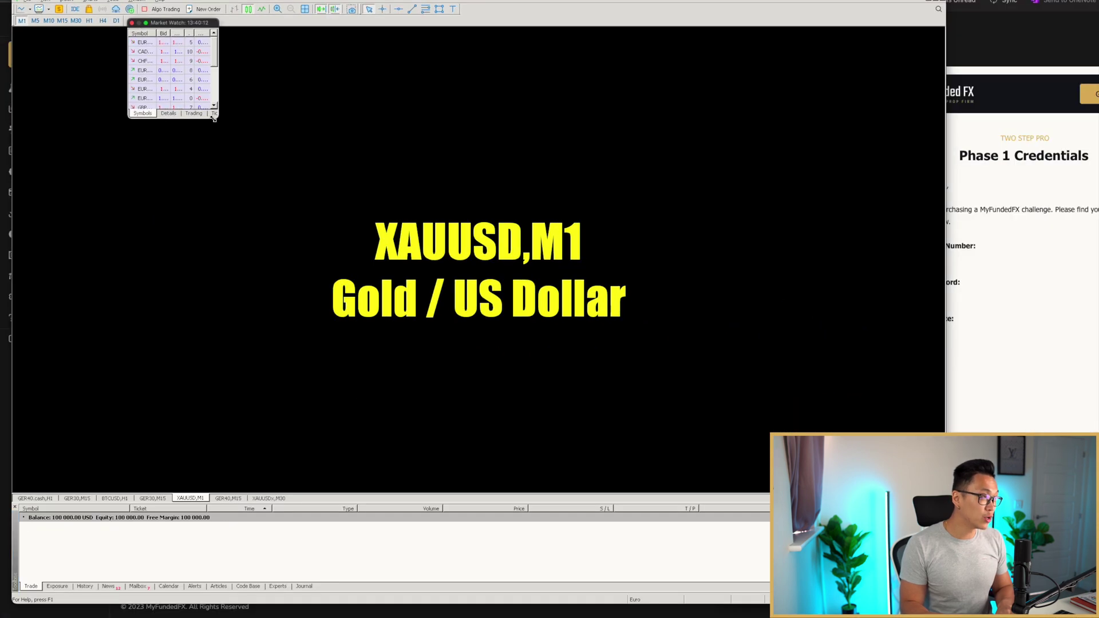
left_click_drag(213, 117, 231, 144)
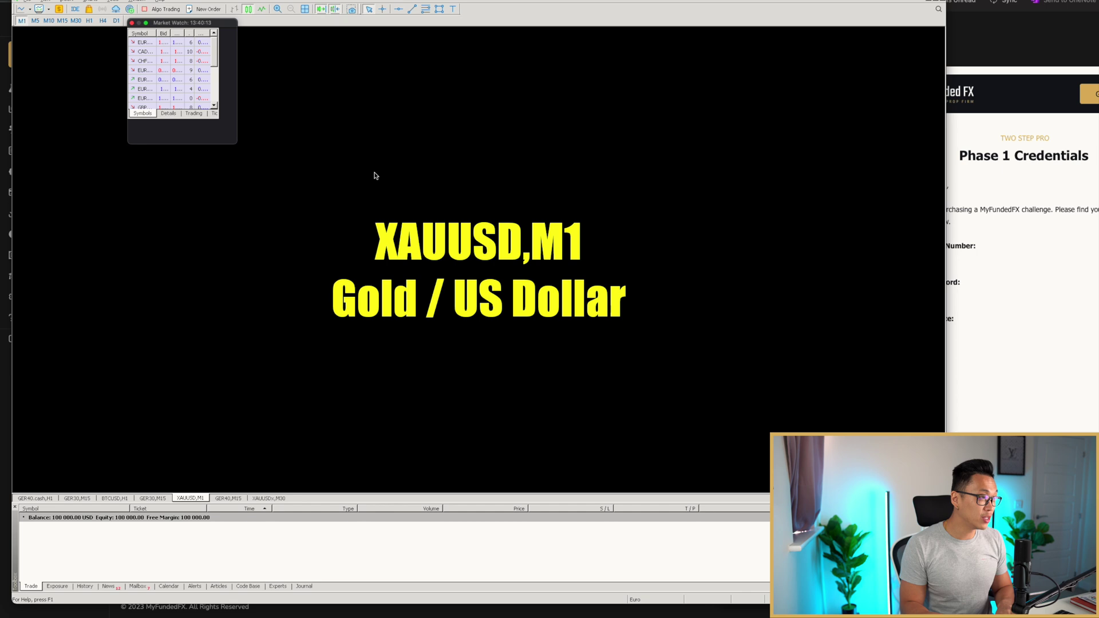
left_click_drag(378, 174, 547, 216)
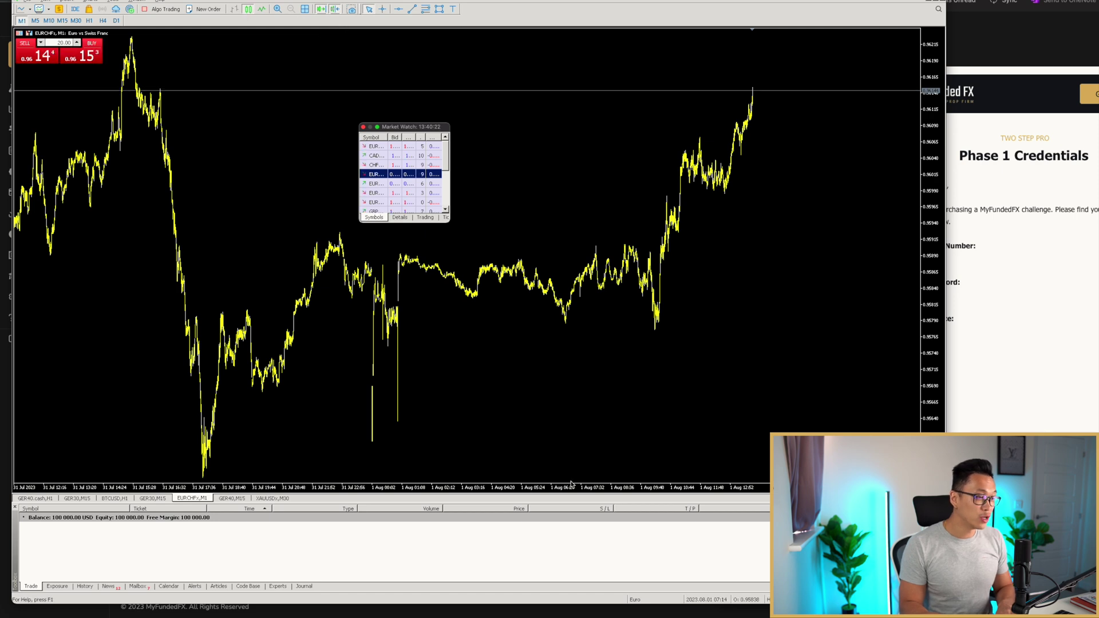
left_click_drag(573, 489, 655, 496)
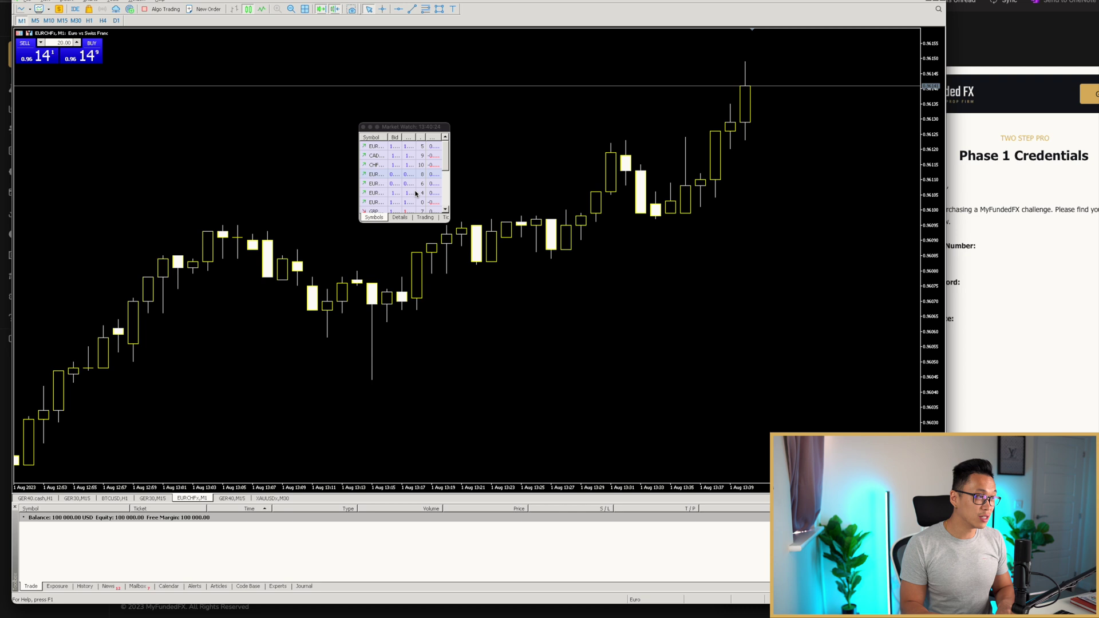
left_click(364, 128)
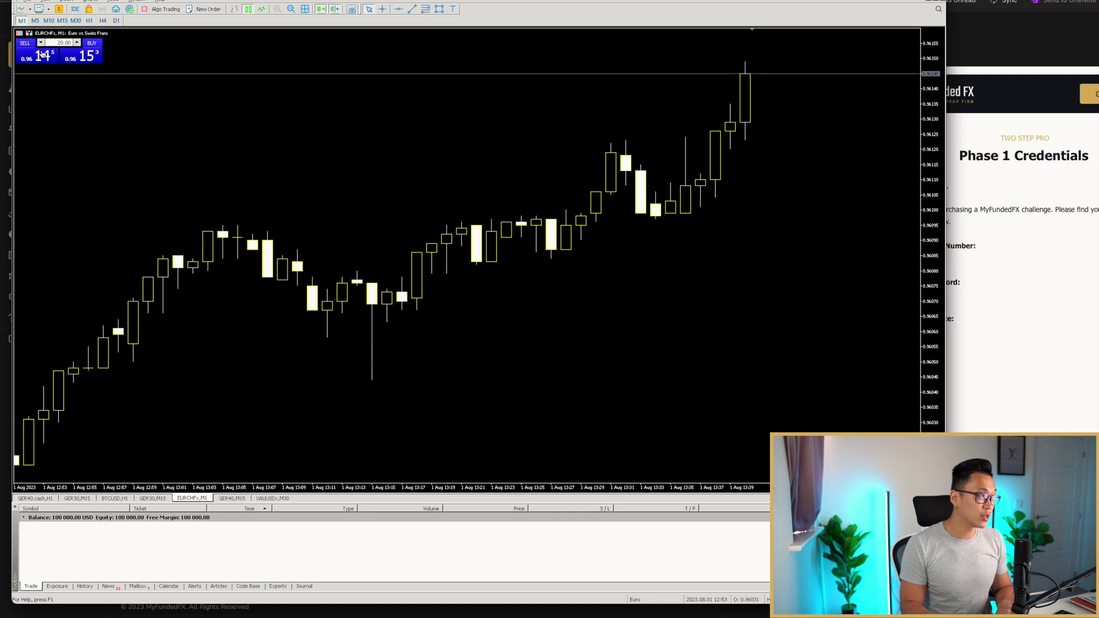